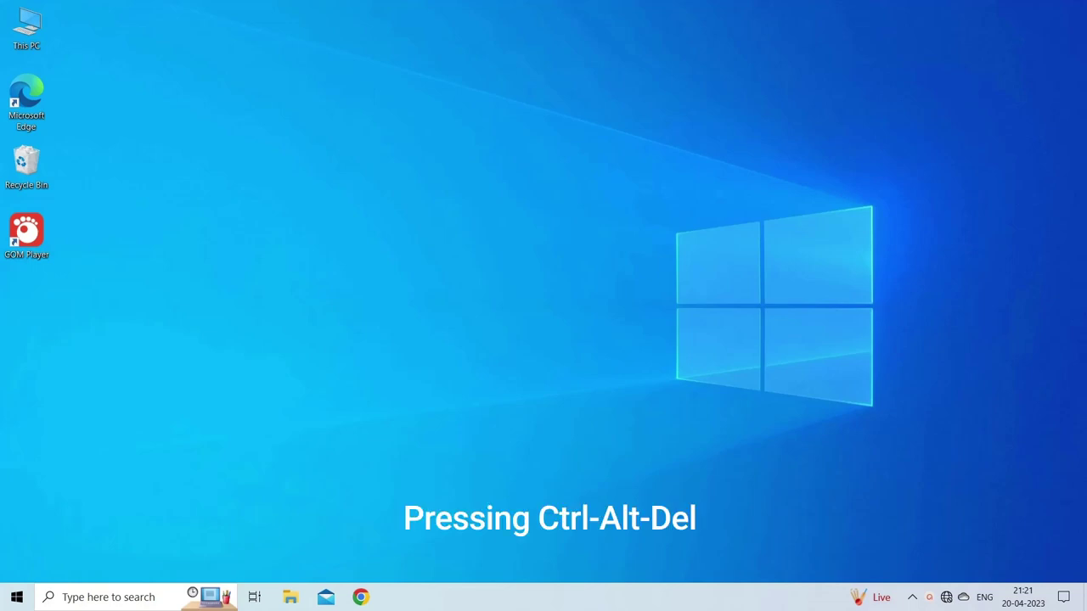
# End the Google Chrome task in Task Manager, opened through Ctrl+Alt+Del
pyautogui.hotkey('ctrl', 'alt', 'Delete')
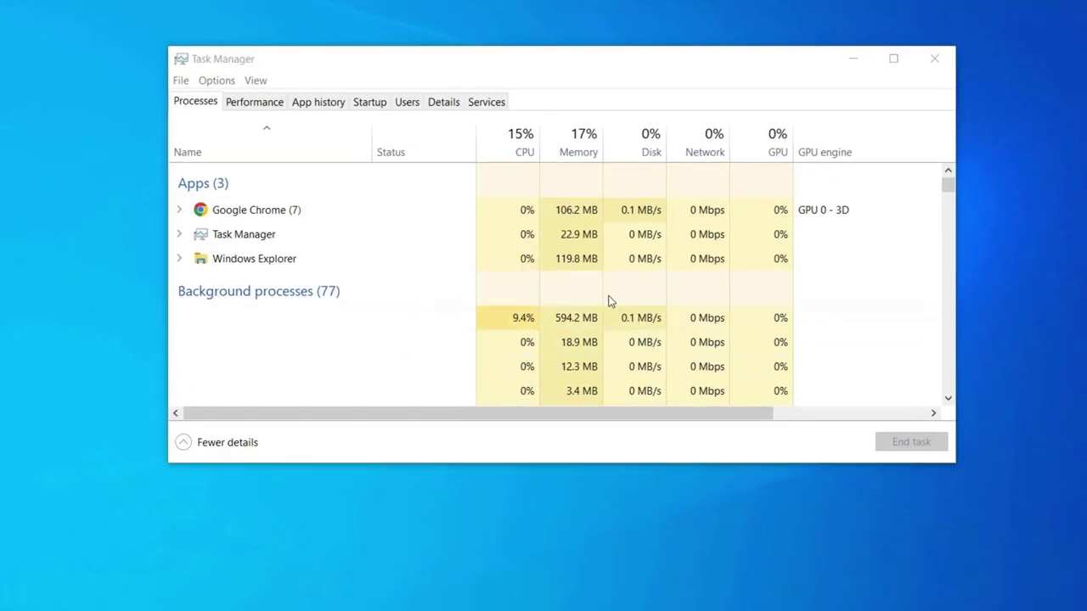
pyautogui.rightClick(428, 210)
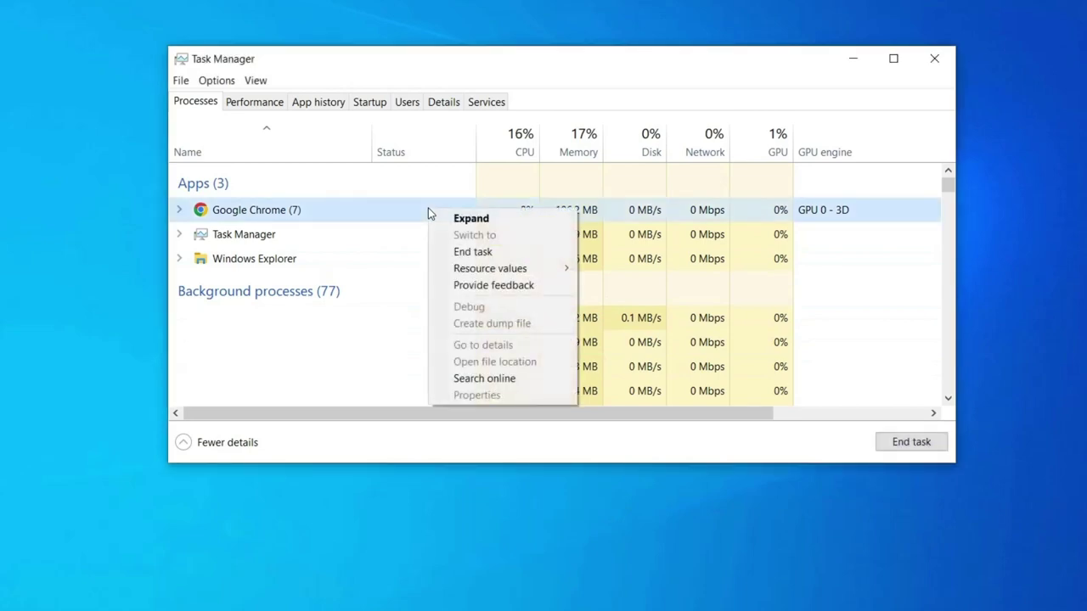
pyautogui.click(482, 255)
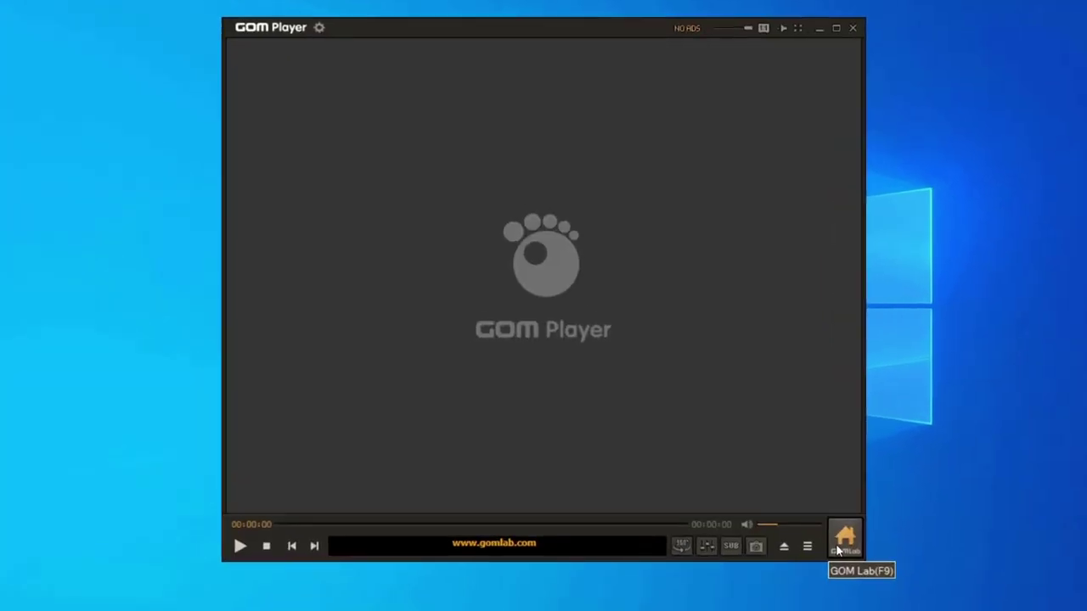
# Open GOM Player's Preferences and go to the General settings page
pyautogui.click(319, 28)
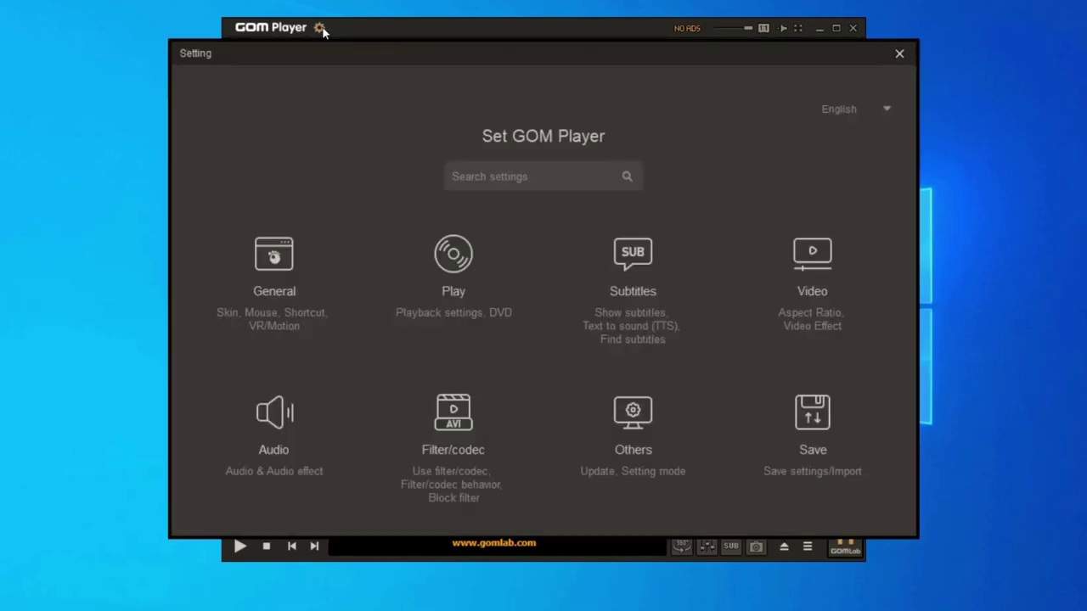
pyautogui.click(276, 269)
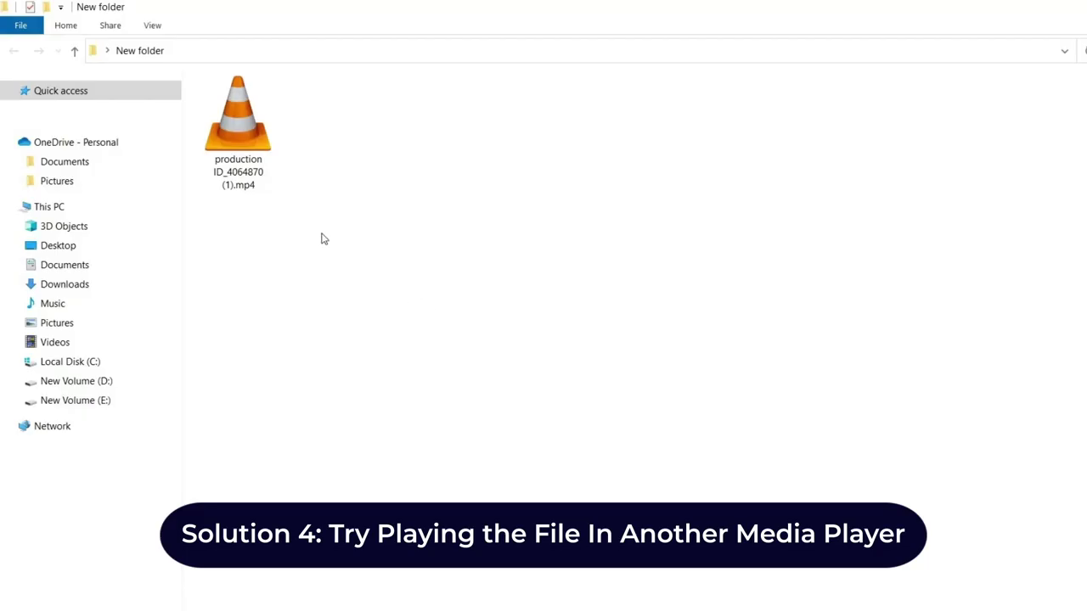
# Play production ID_4064870 (1).mp4 in VLC media player and seek near its start
pyautogui.click(245, 141)
pyautogui.rightClick(245, 139)
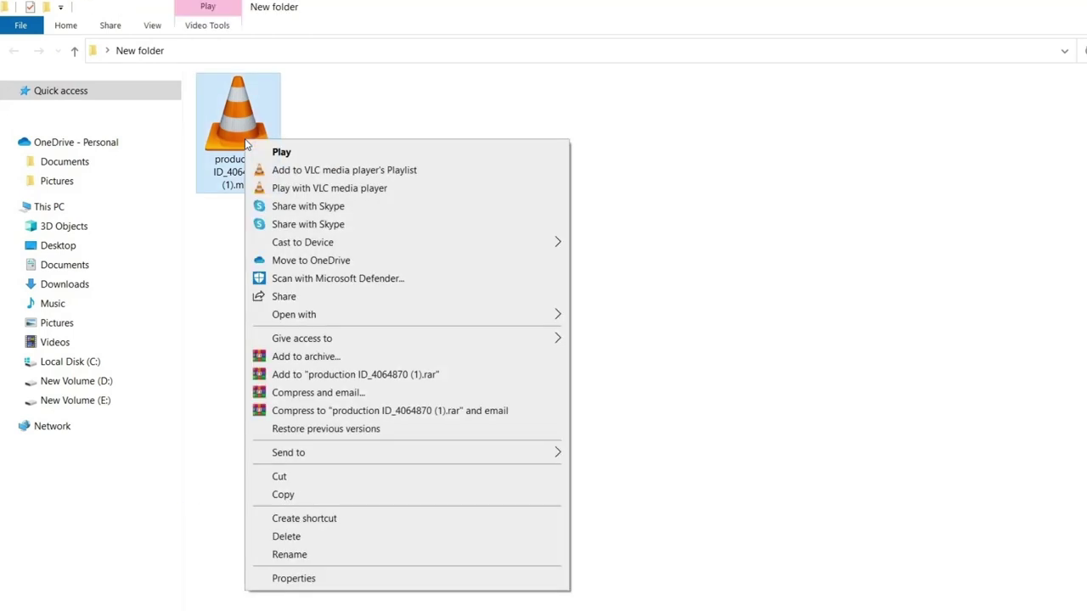
pyautogui.moveTo(417, 318)
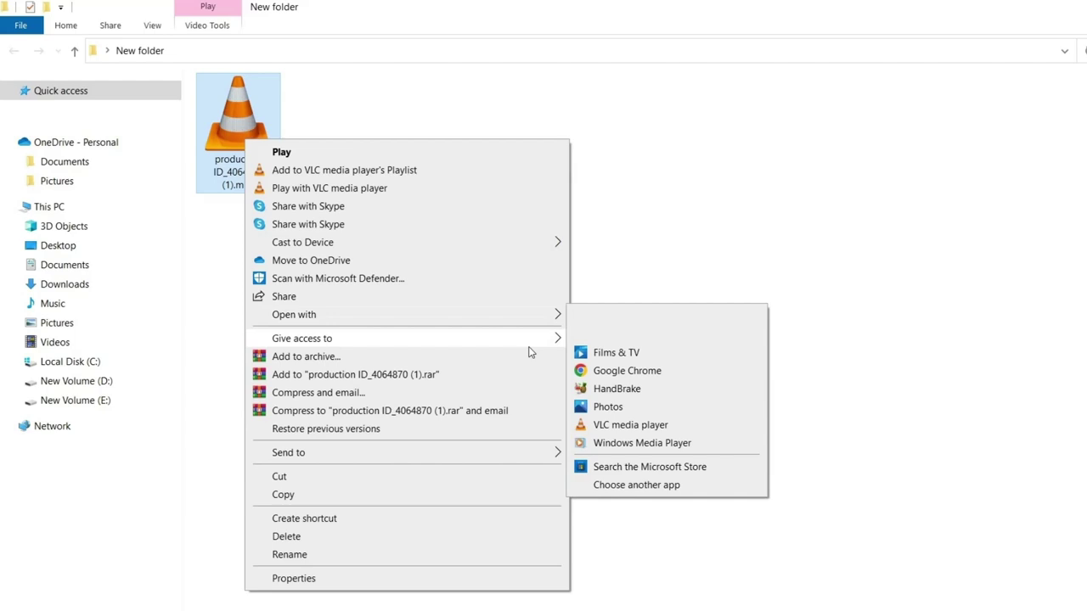
pyautogui.click(652, 430)
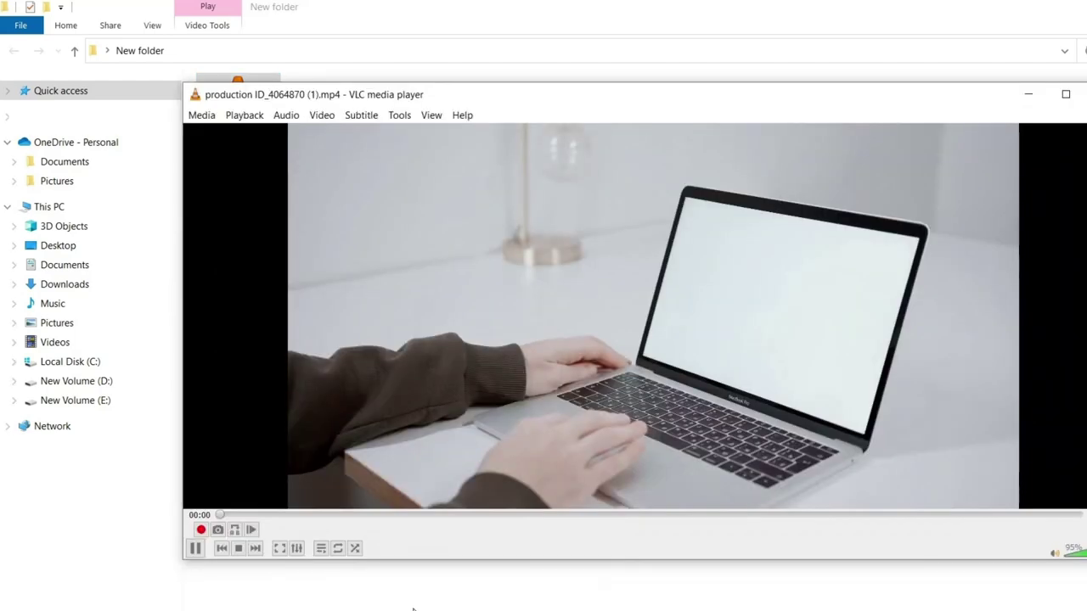
pyautogui.click(284, 514)
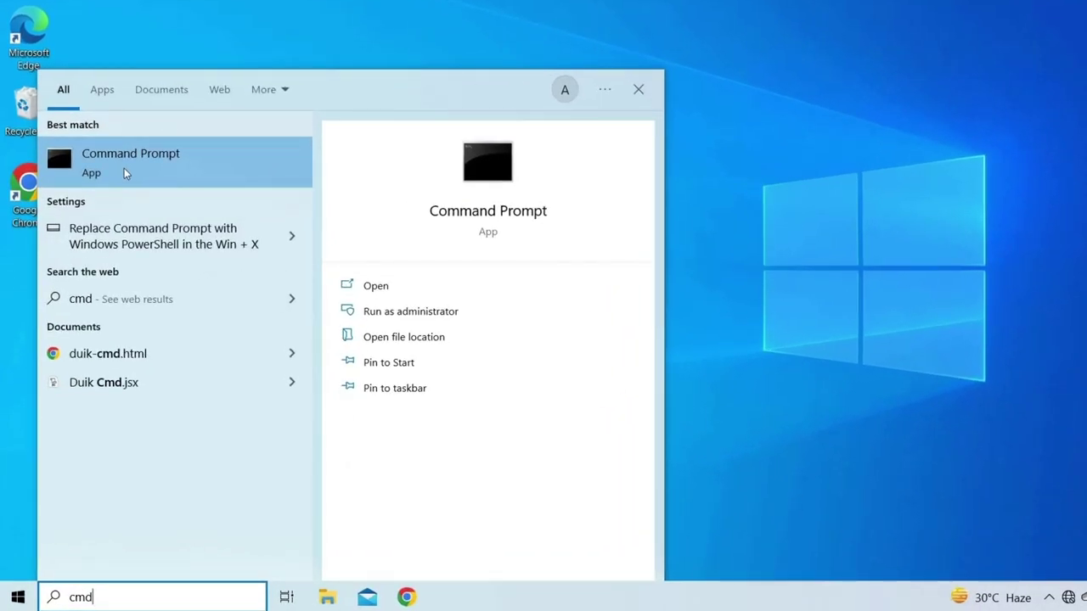
# Run SFC /scannow in Command Prompt launched as administrator
pyautogui.rightClick(124, 168)
pyautogui.click(178, 178)
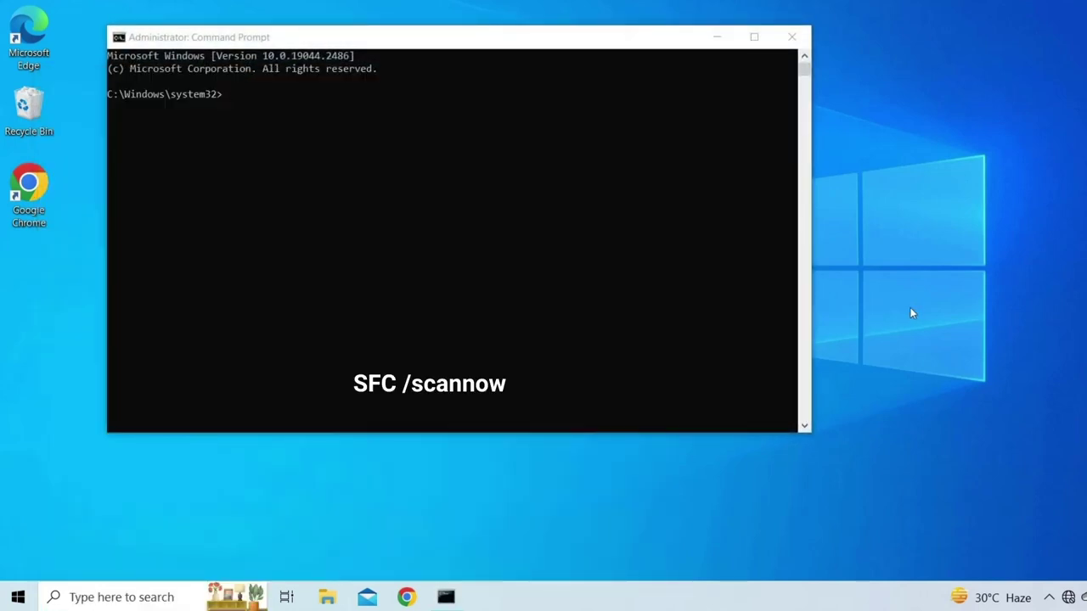
pyautogui.click(227, 98)
pyautogui.write('SFC/scannow')
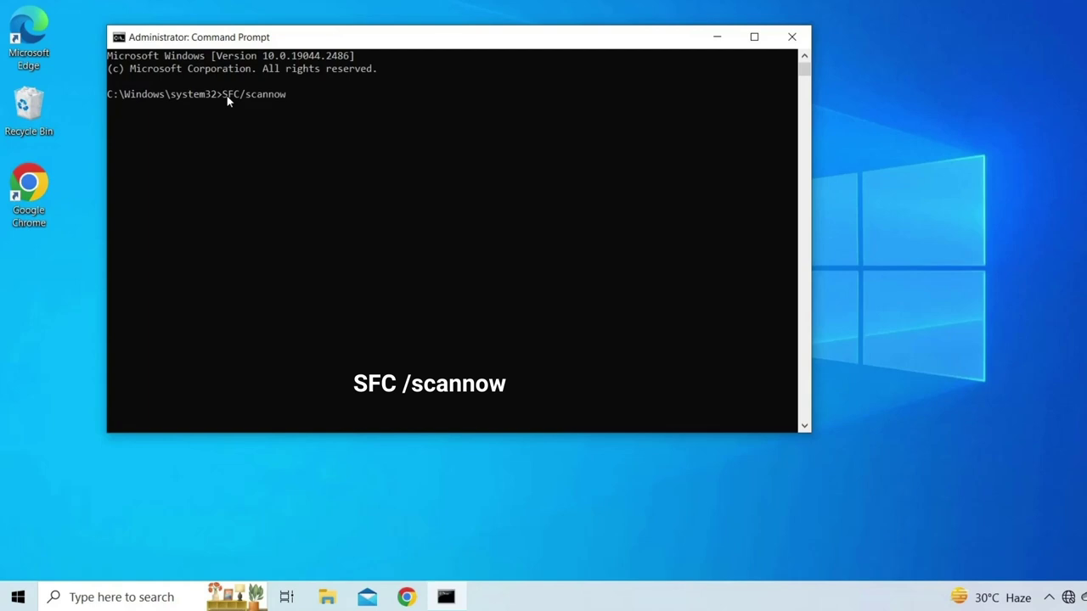
pyautogui.press('Return')
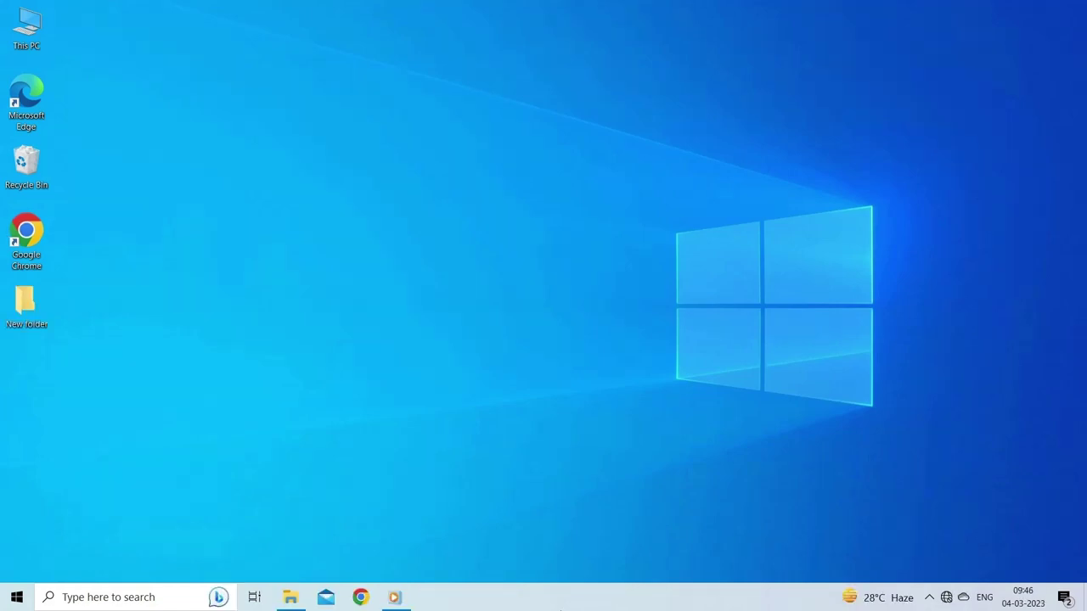
# Open Device Manager and search automatically for a newer NVIDIA GeForce GT 710 driver
pyautogui.press('super+x')
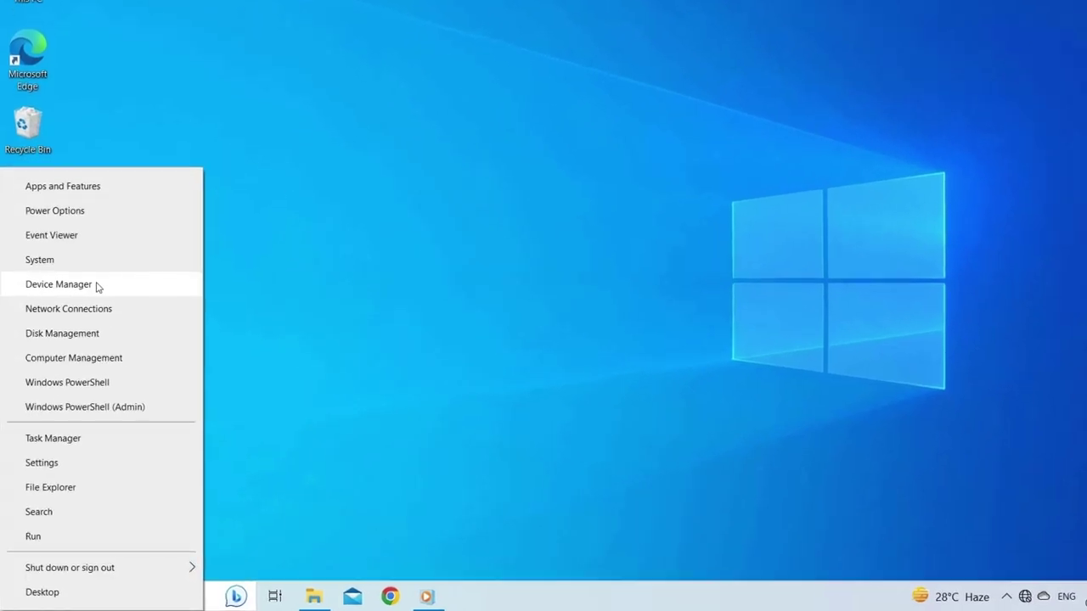
pyautogui.click(97, 285)
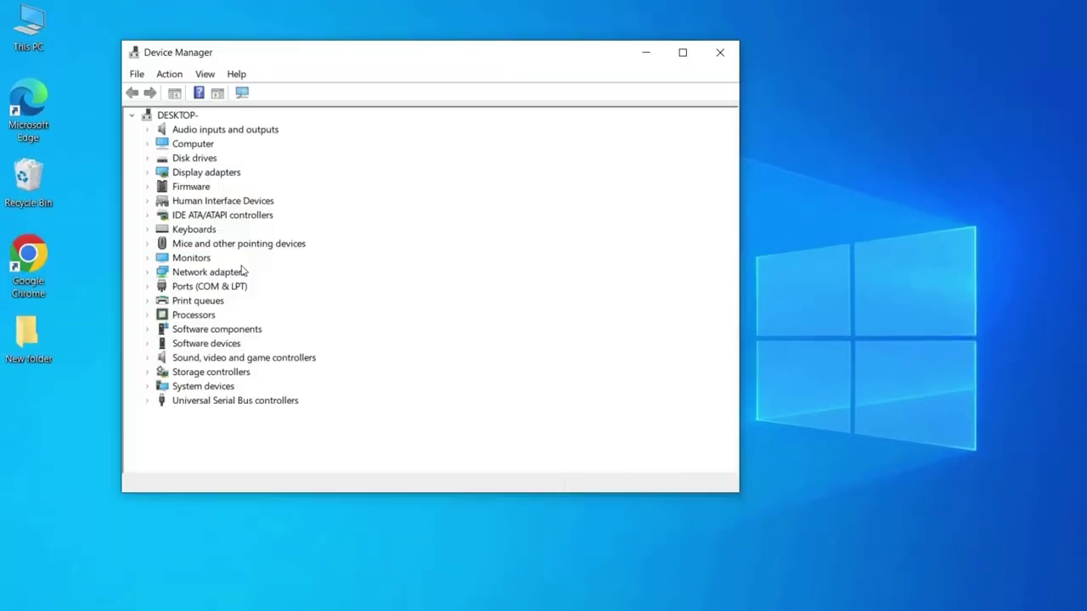
pyautogui.doubleClick(216, 174)
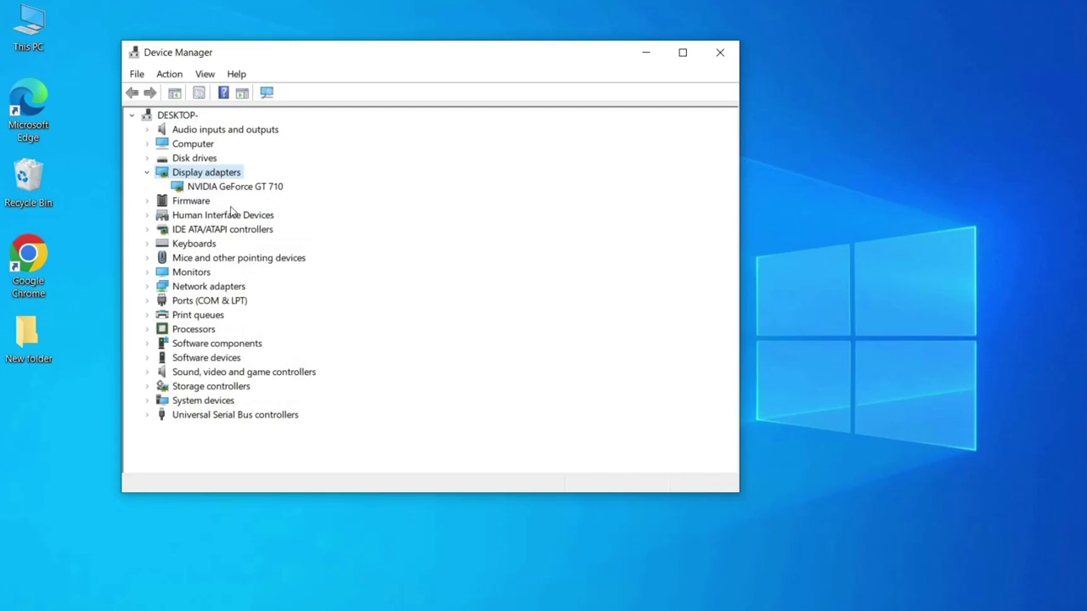
pyautogui.click(234, 187)
pyautogui.rightClick(276, 187)
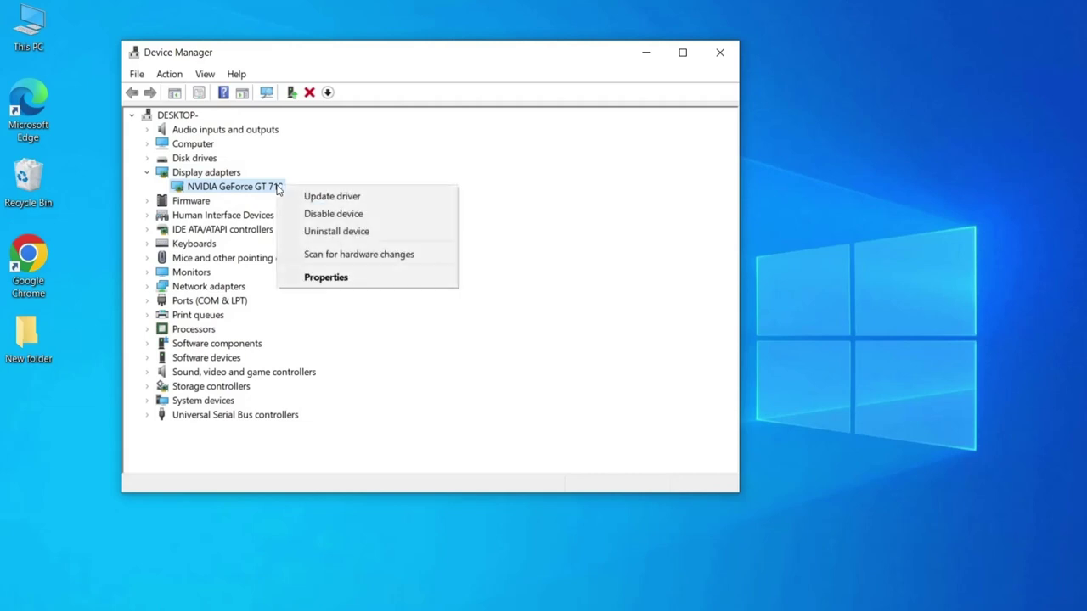
pyautogui.click(346, 201)
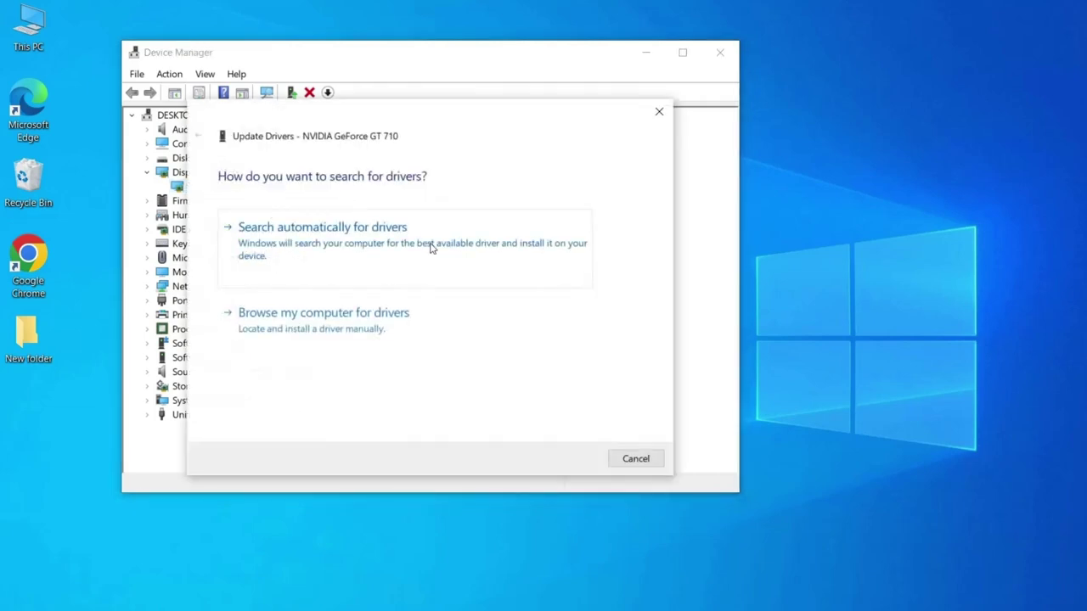
pyautogui.click(337, 247)
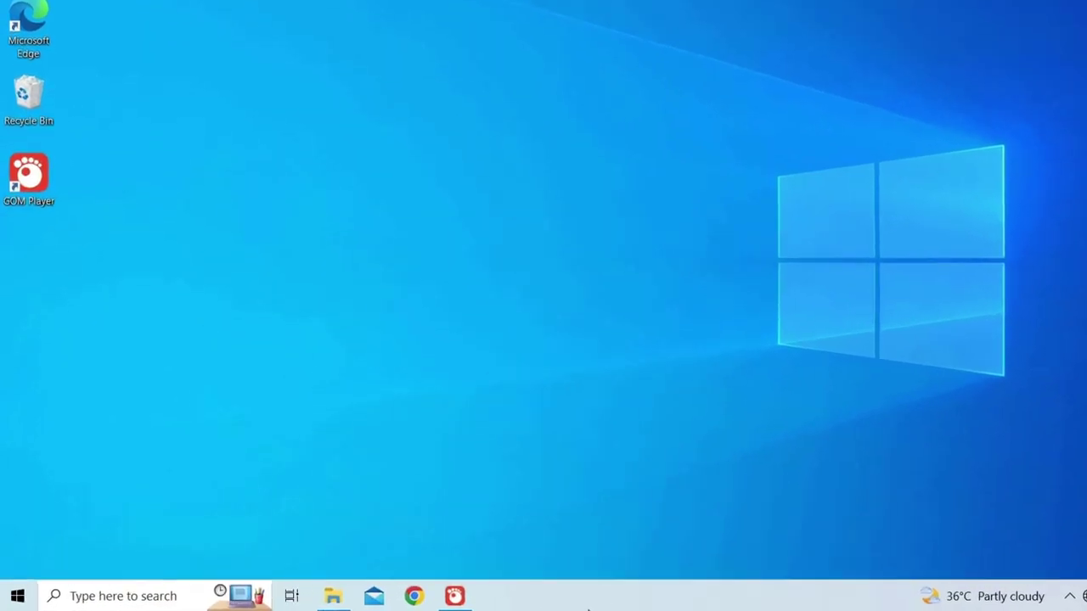
# Open Programs and Features by running appwiz.cpl
pyautogui.press('super+r')
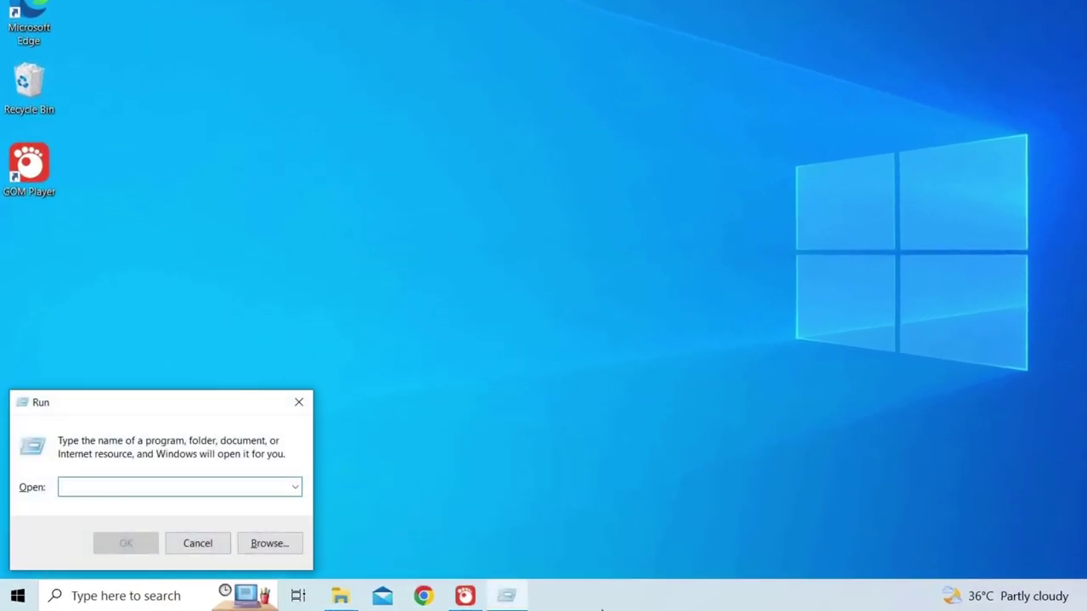
pyautogui.write('appwiz.cpl')
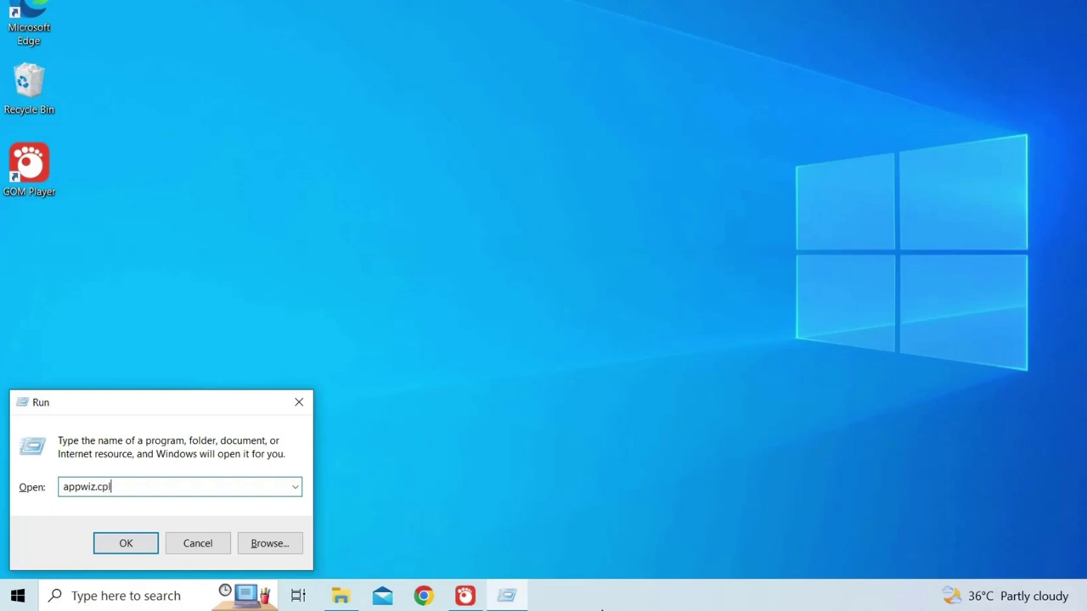
pyautogui.press('Return')
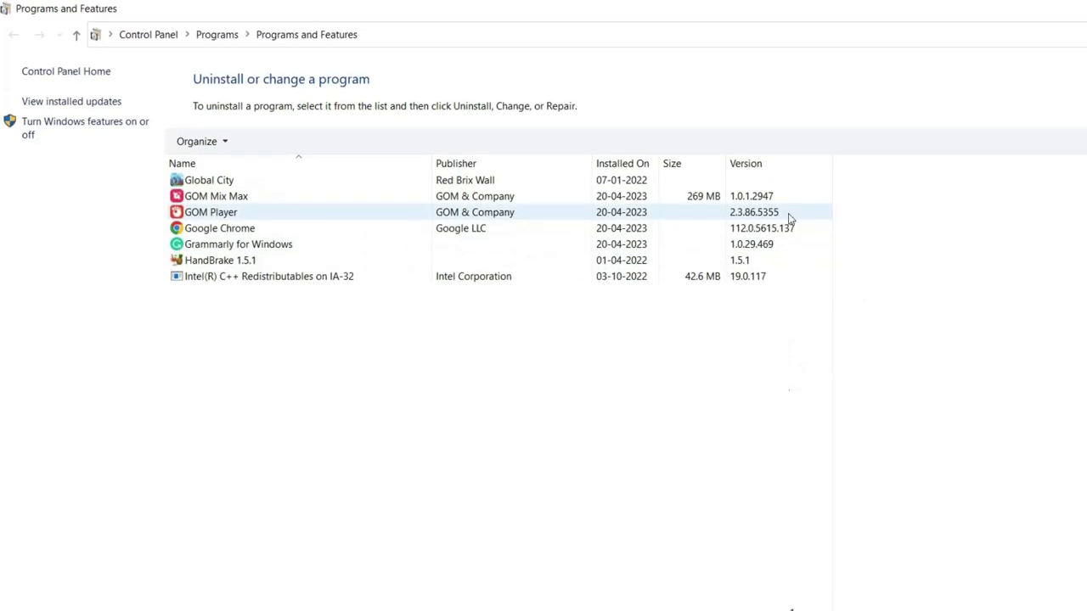
# Uninstall GOM Player and confirm the removal in its uninstaller
pyautogui.rightClick(788, 213)
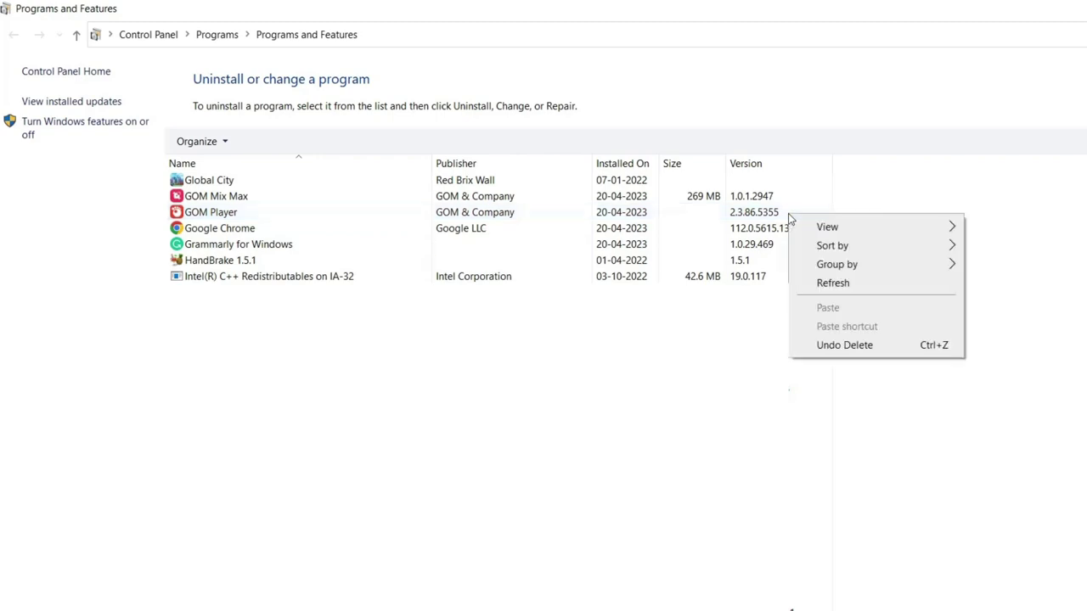
pyautogui.rightClick(767, 218)
pyautogui.click(857, 231)
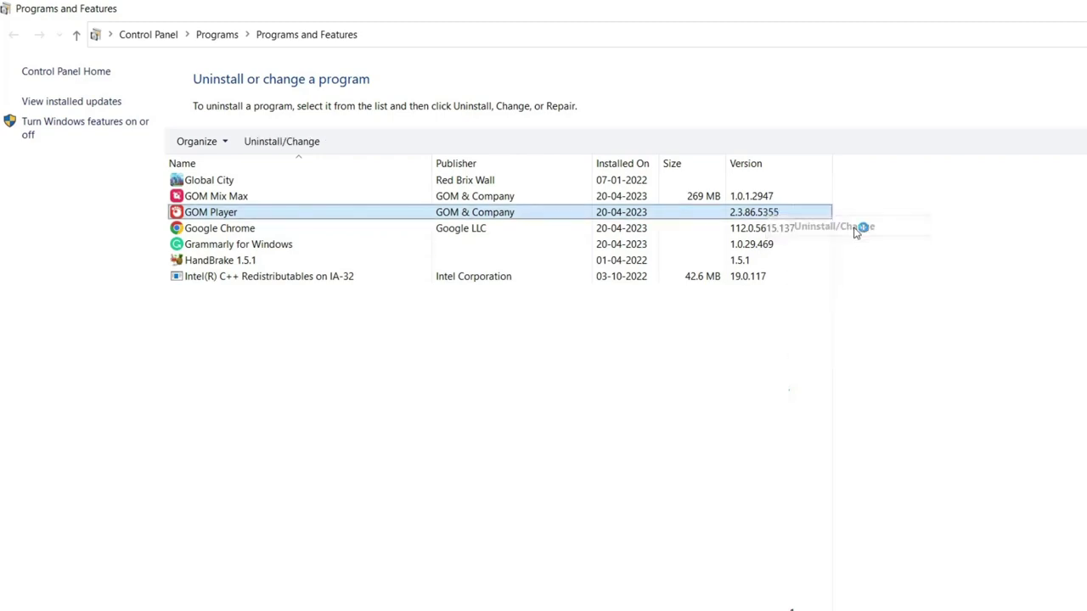
pyautogui.click(724, 485)
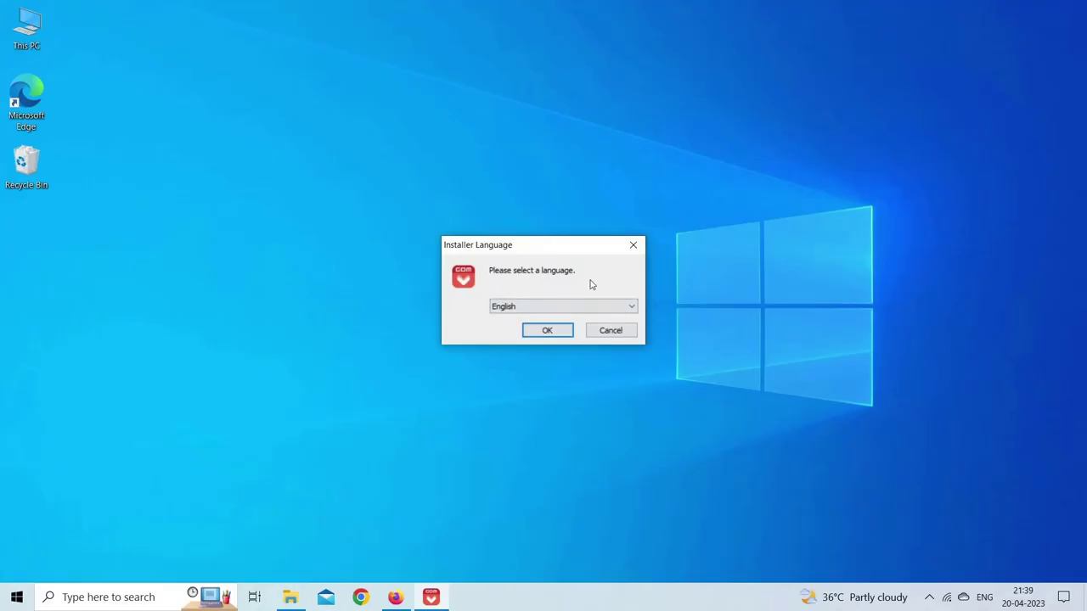
# Keep English as the installer language, pass the Welcome page, and accept the license
pyautogui.click(560, 334)
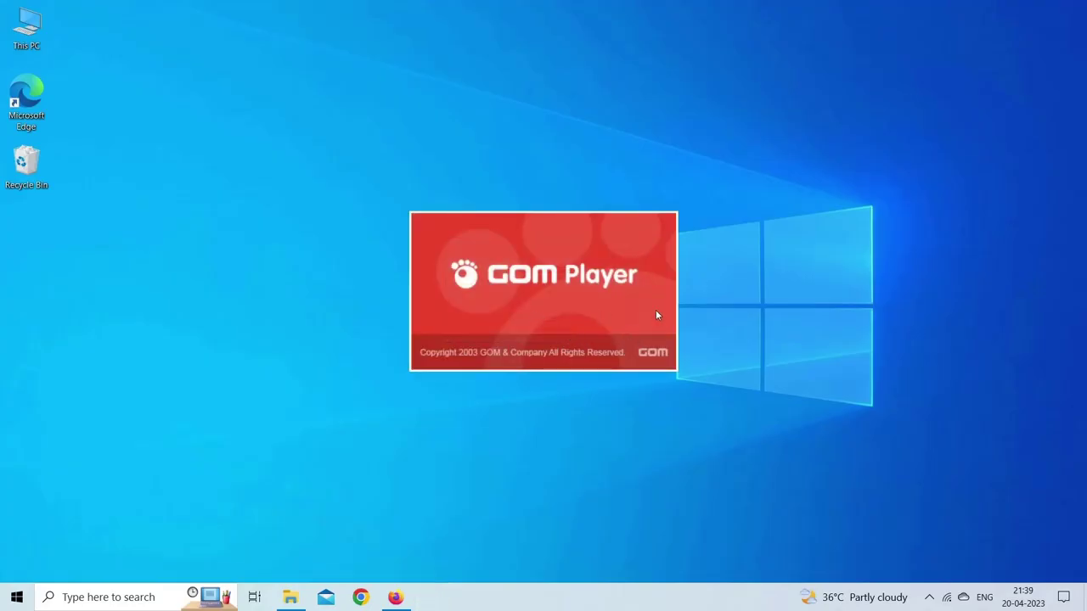
pyautogui.click(618, 421)
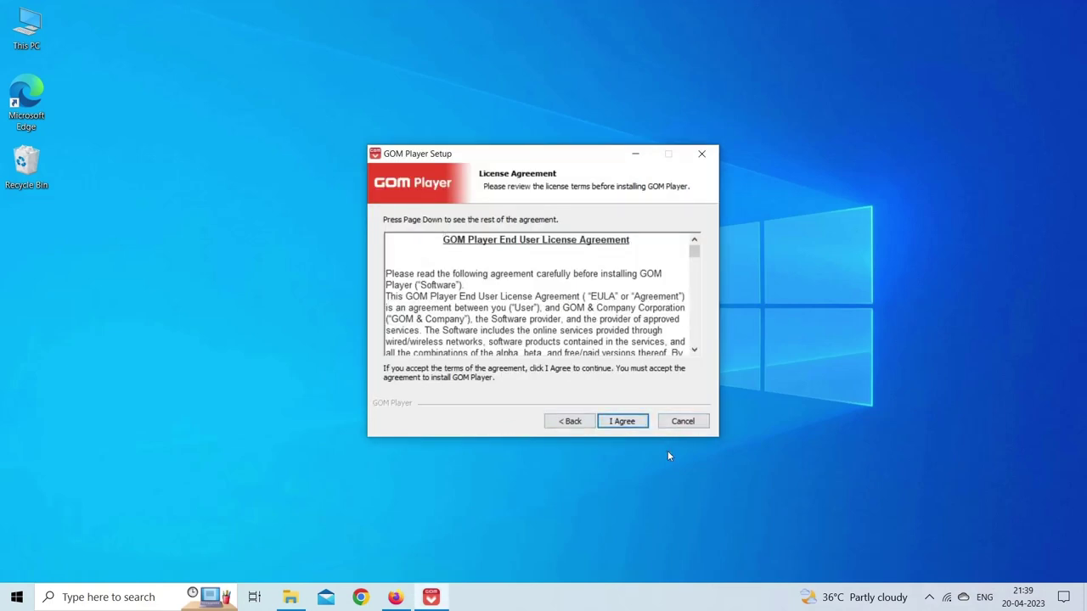
pyautogui.click(671, 421)
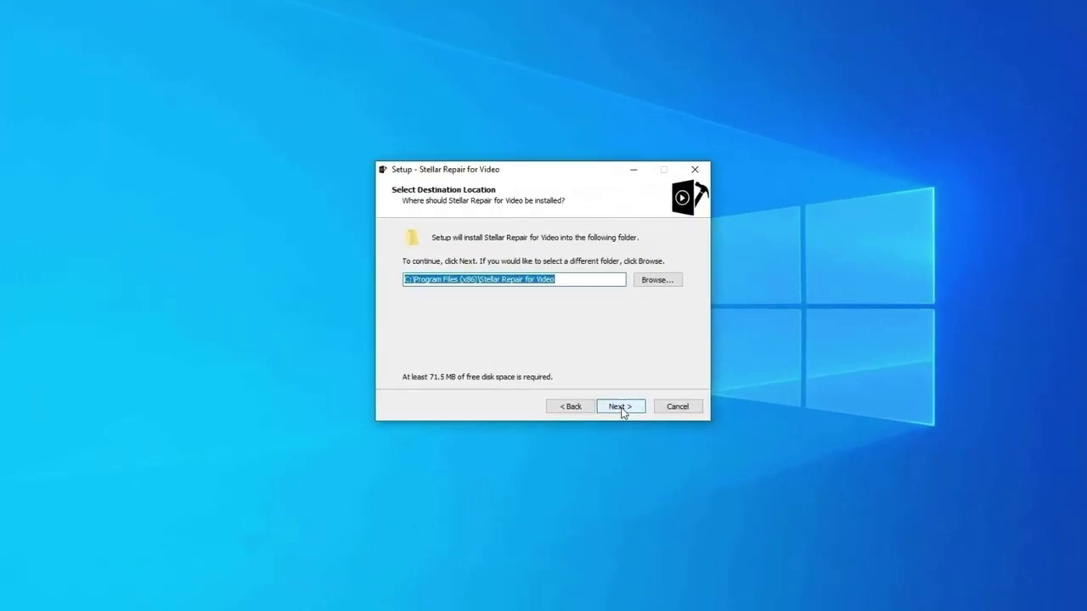
# Install Stellar Repair for Video with the default folder, Start Menu folder and desktop icon
pyautogui.click(620, 408)
pyautogui.click(620, 407)
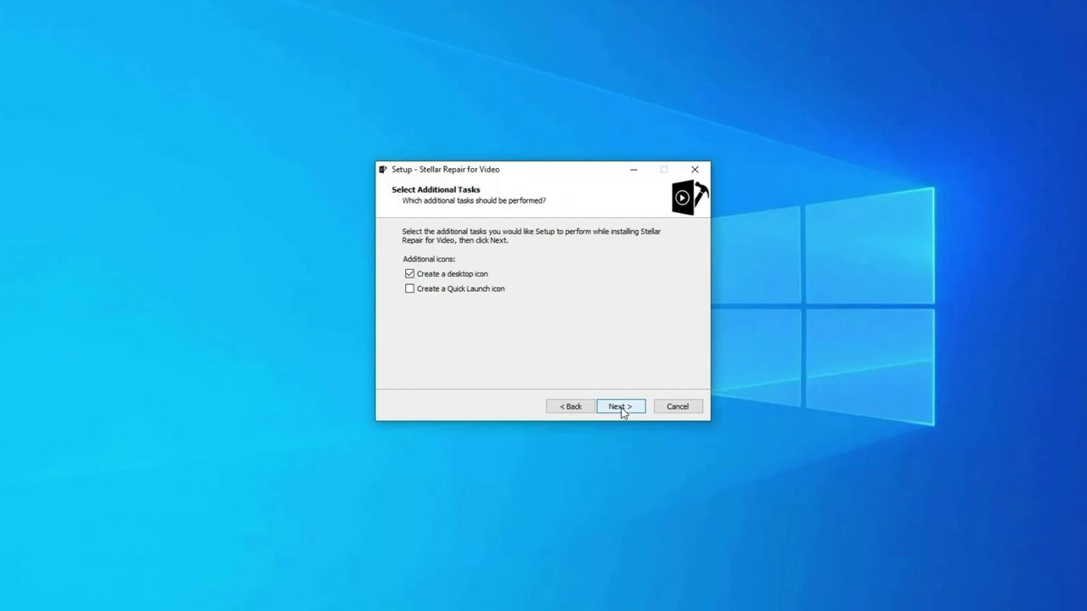
pyautogui.click(621, 408)
pyautogui.click(620, 408)
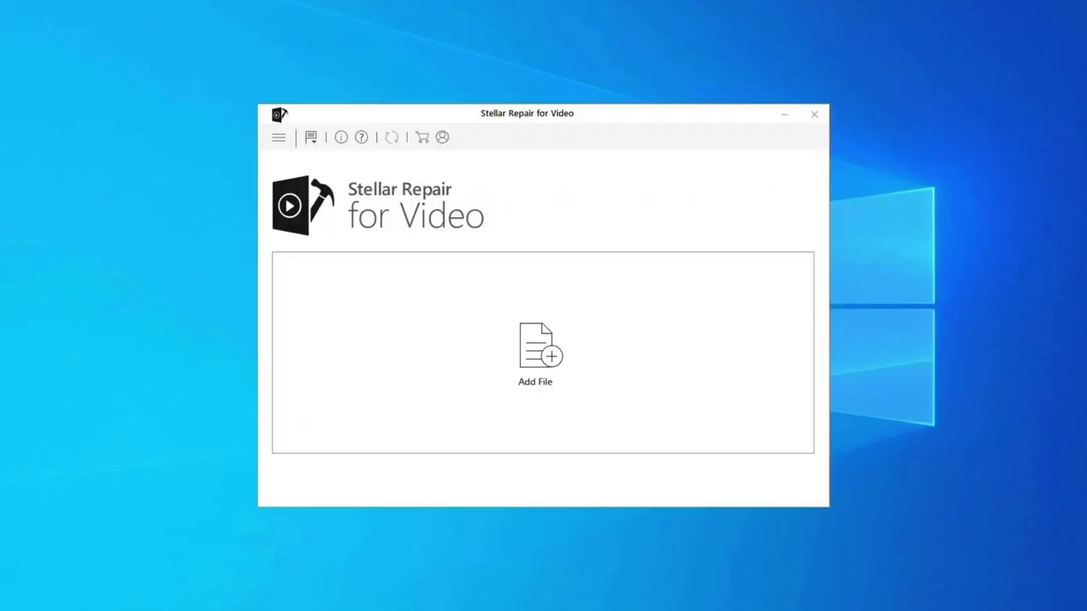
# Add WINDOW.AVI from Desktop\VIDEO, repair it, and dismiss the completion message
pyautogui.click(549, 355)
pyautogui.click(316, 220)
pyautogui.doubleClick(427, 236)
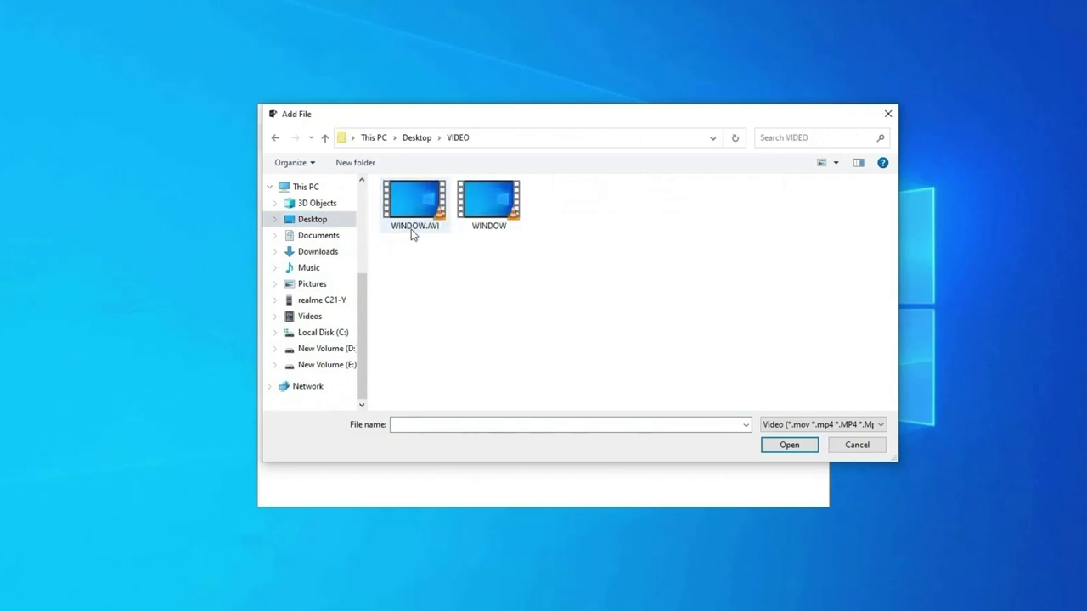
pyautogui.click(413, 226)
pyautogui.doubleClick(414, 225)
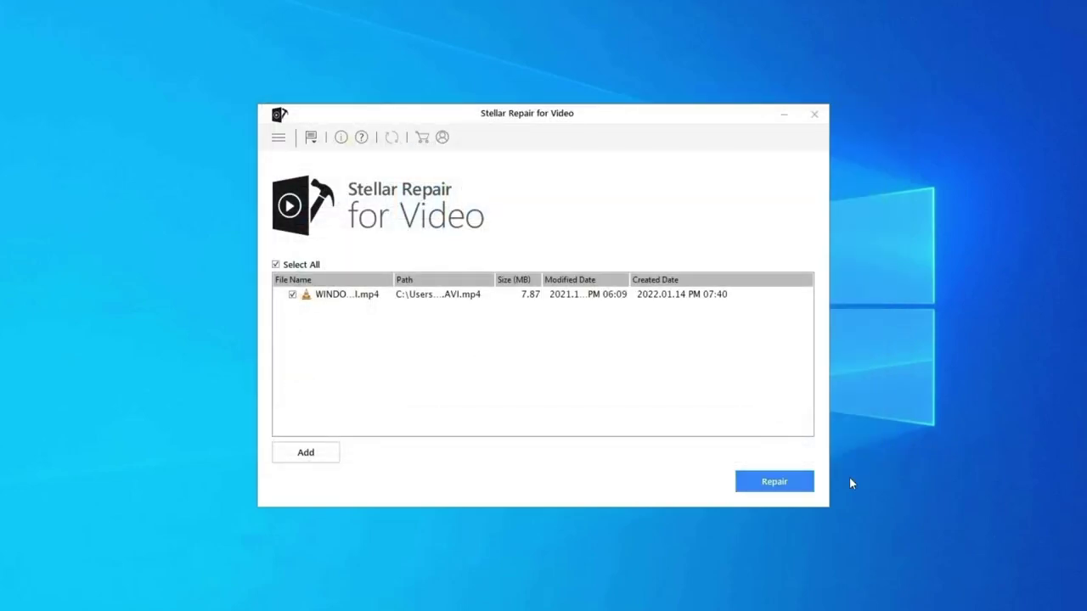
pyautogui.click(773, 483)
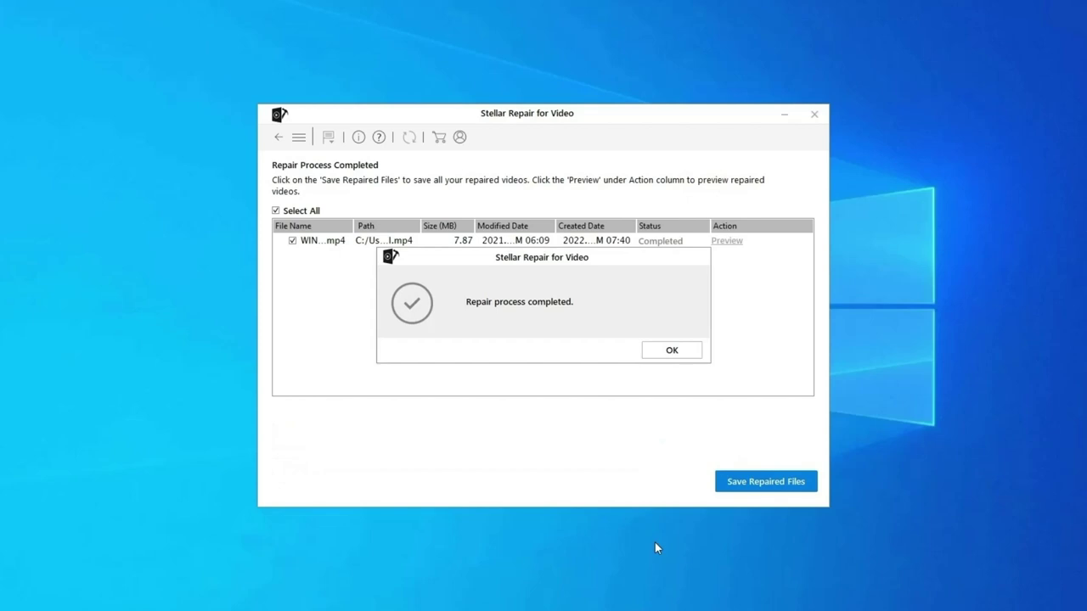
pyautogui.click(688, 352)
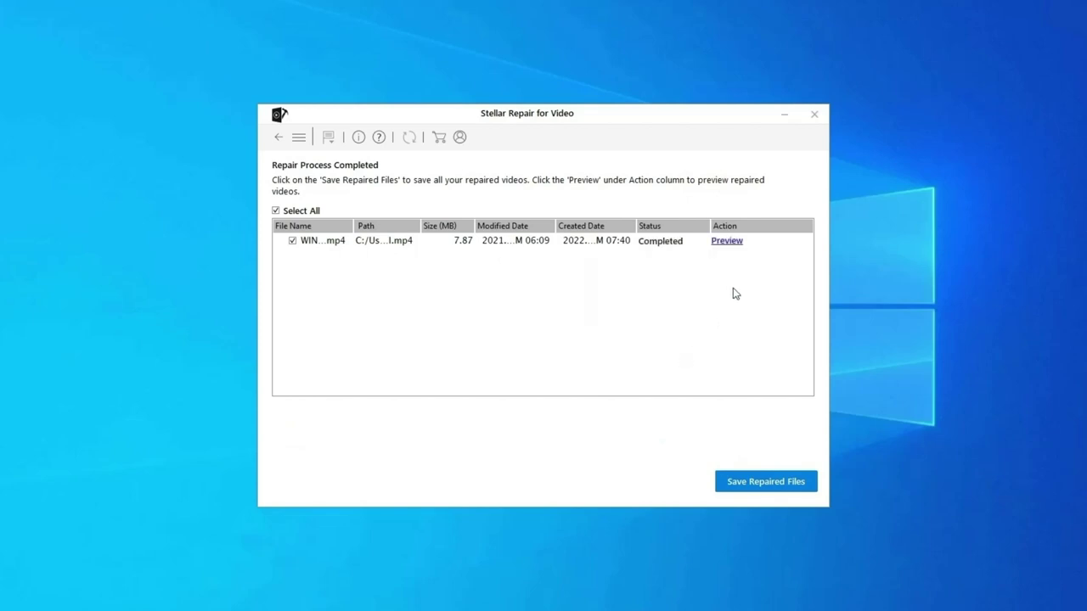